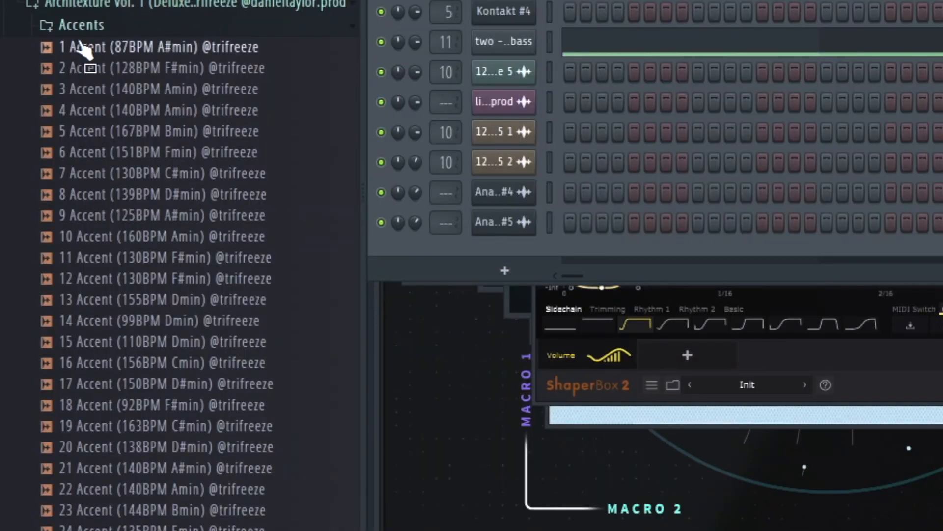
Browse the Accents folder and preview samples from 11 Accent onward
scroll(113, 29, down, 12)
scroll(115, 182, up, 12)
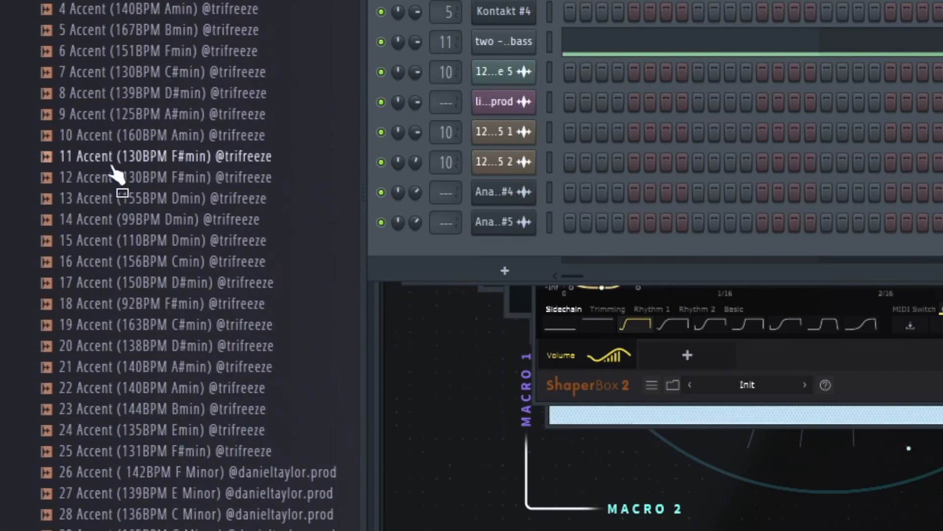
click(116, 152)
click(119, 172)
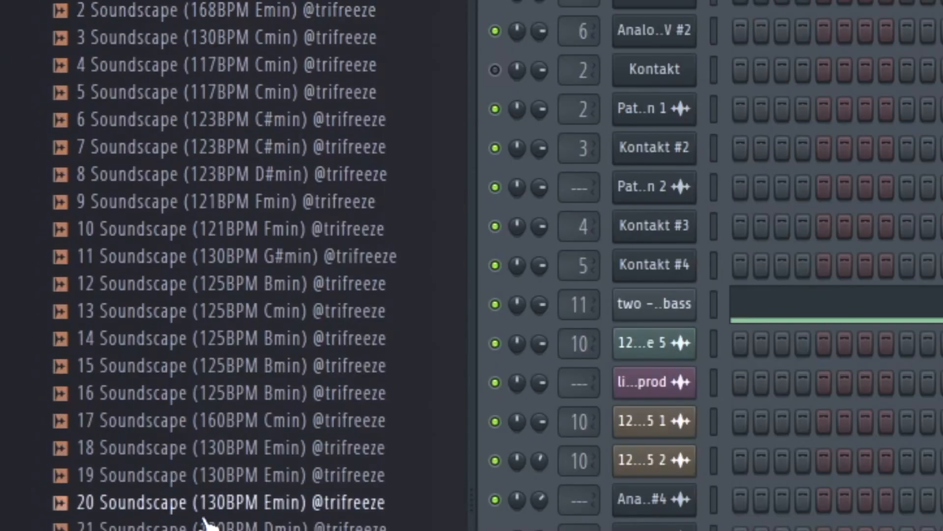
scroll(204, 511, down, 4)
click(190, 304)
scroll(231, 265, up, 4)
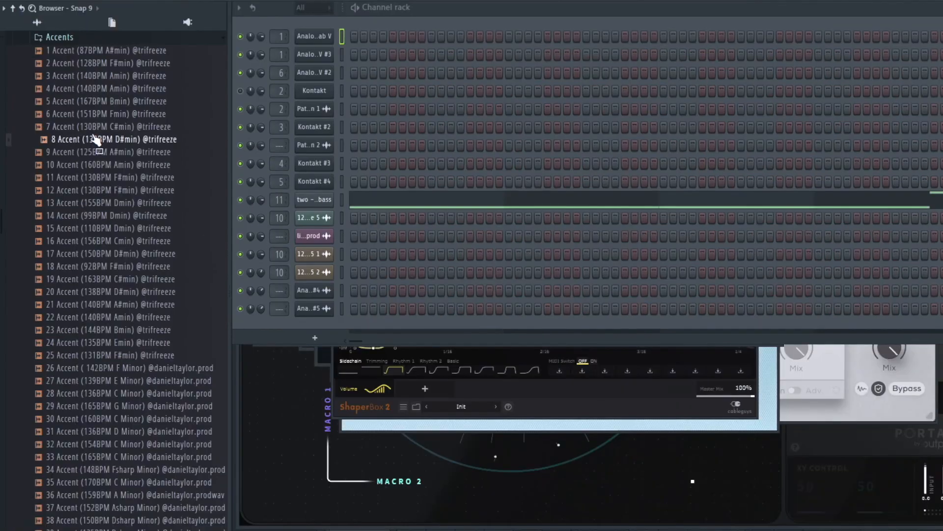
Preview the samples 13 Accent, 22 Accent and 28 Accent in the Accents folder
click(95, 202)
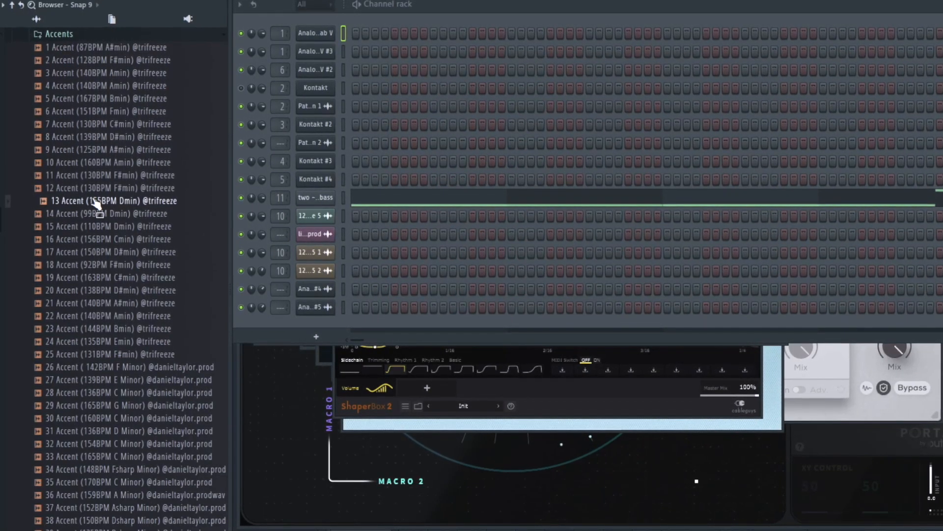
click(81, 313)
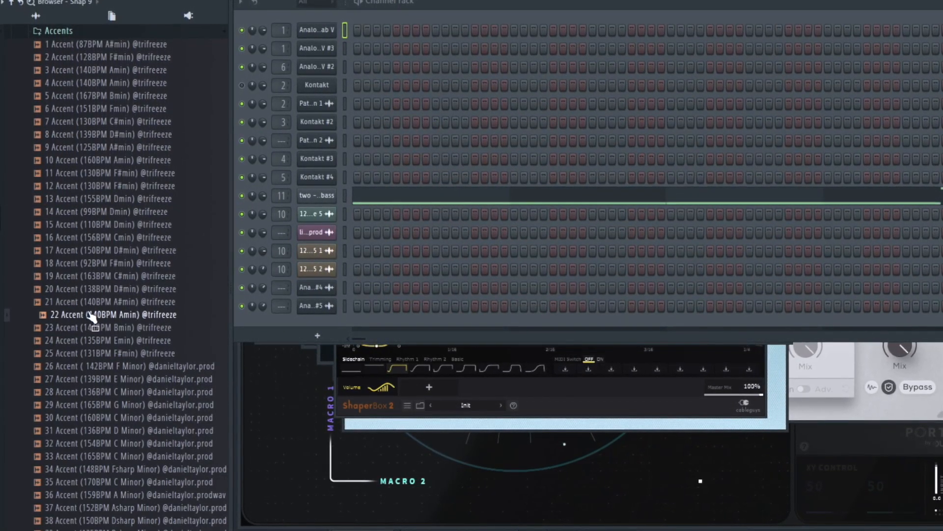
scroll(92, 318, down, 4)
click(100, 236)
drag(99, 232, 103, 237)
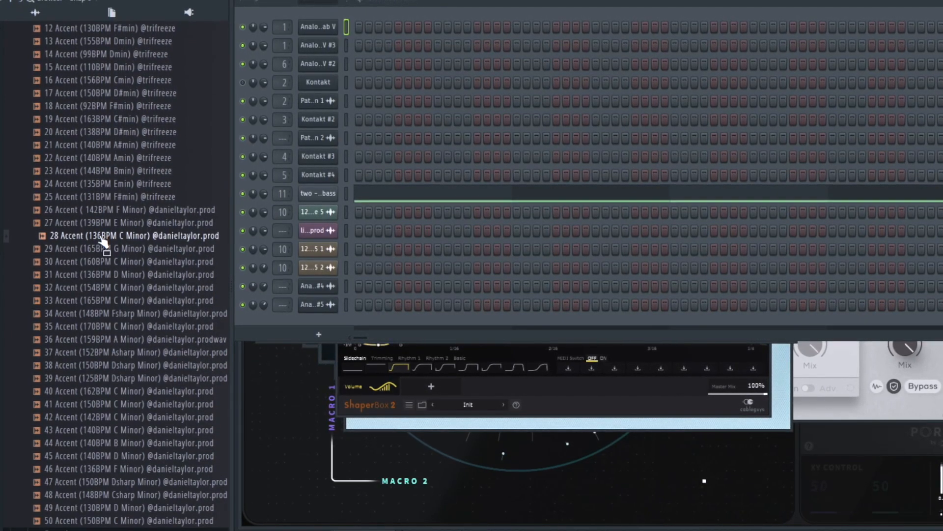
Preview the accent samples 32, 37, 40, 46, 48 and 50 further down the Accents folder
click(112, 287)
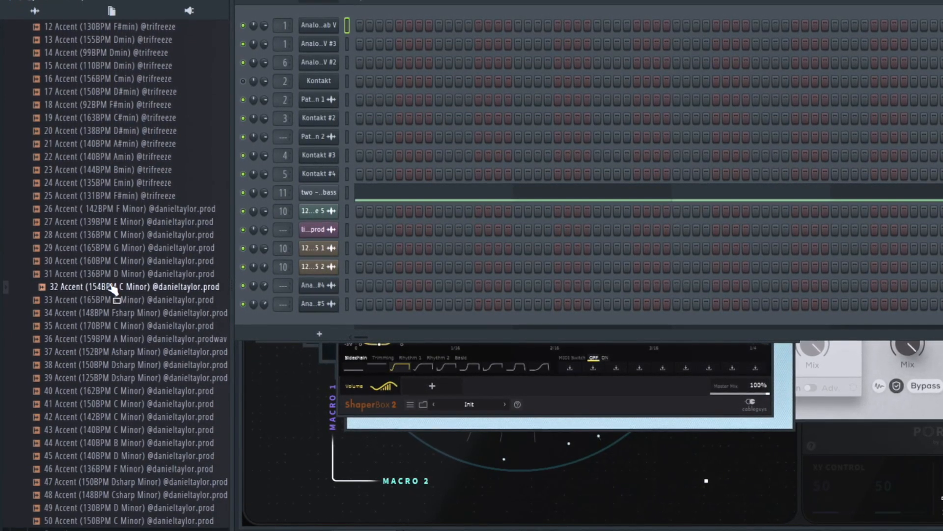
click(128, 351)
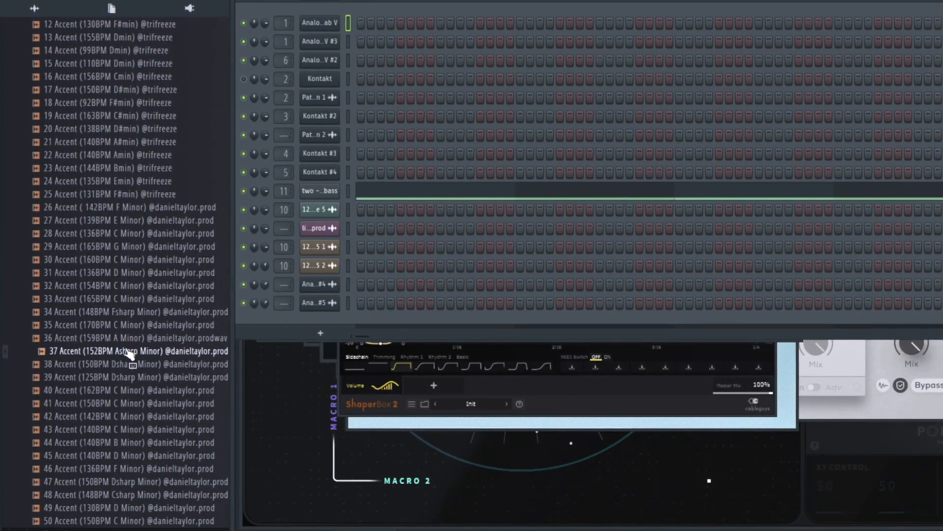
click(109, 390)
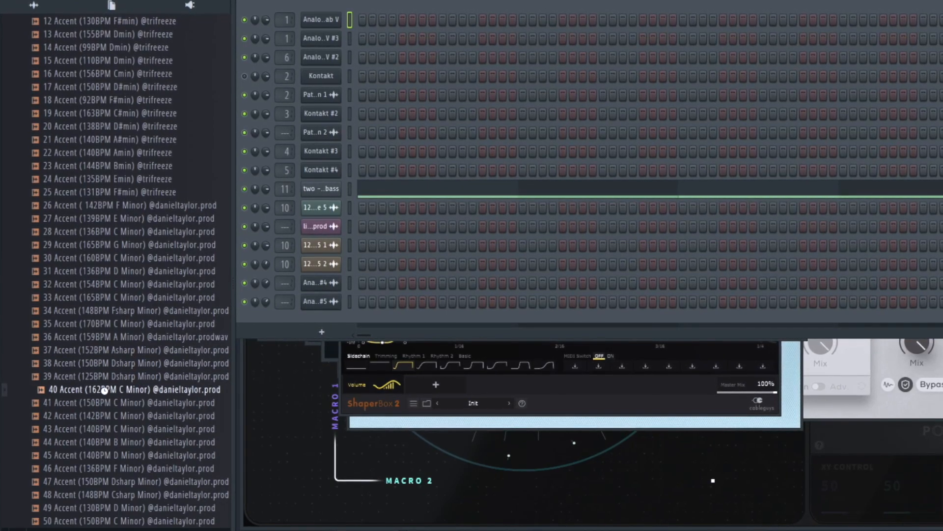
click(88, 468)
click(81, 496)
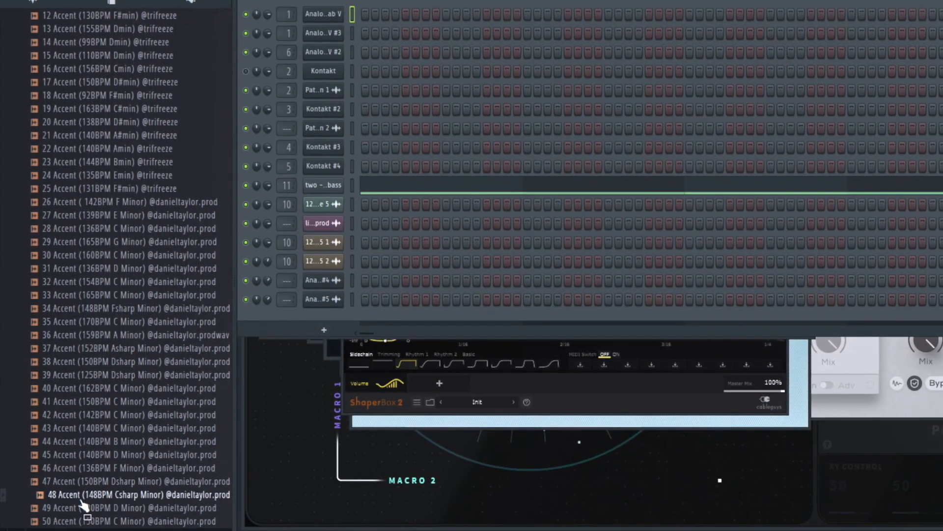
click(81, 521)
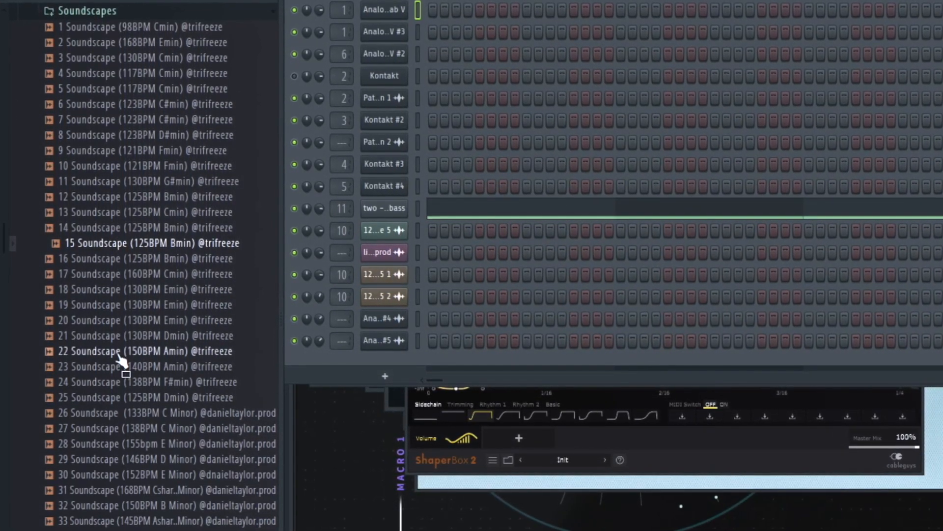
Preview samples in the Soundscapes folder, including 34 Soundscape
click(132, 443)
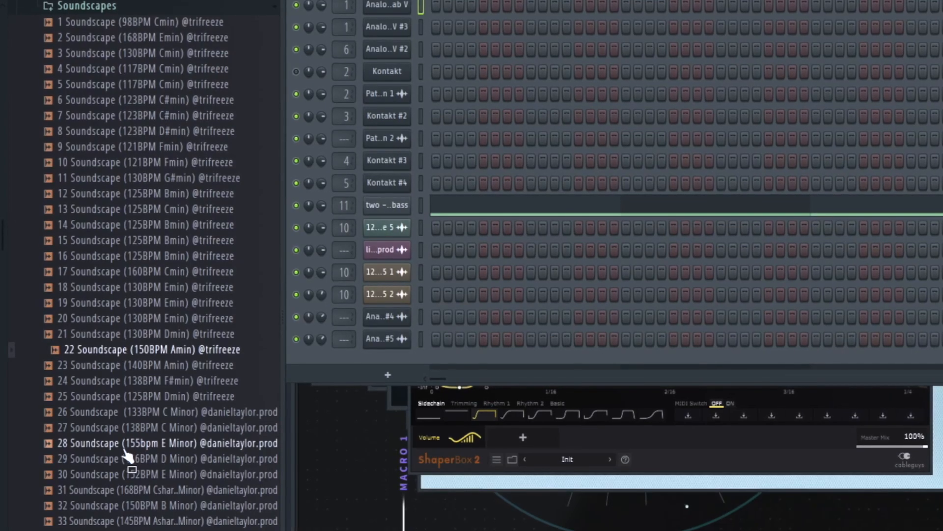
scroll(132, 447, down, 4)
drag(131, 443, 113, 363)
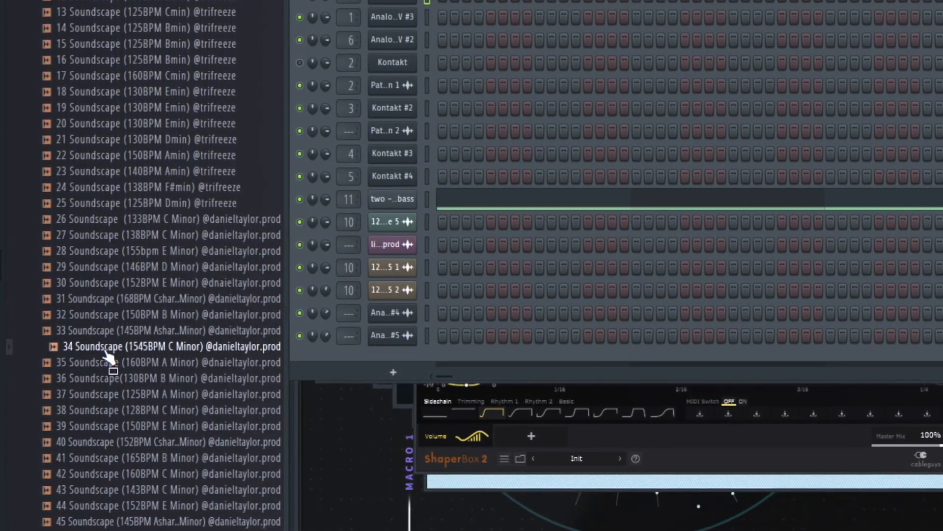
drag(110, 405, 83, 474)
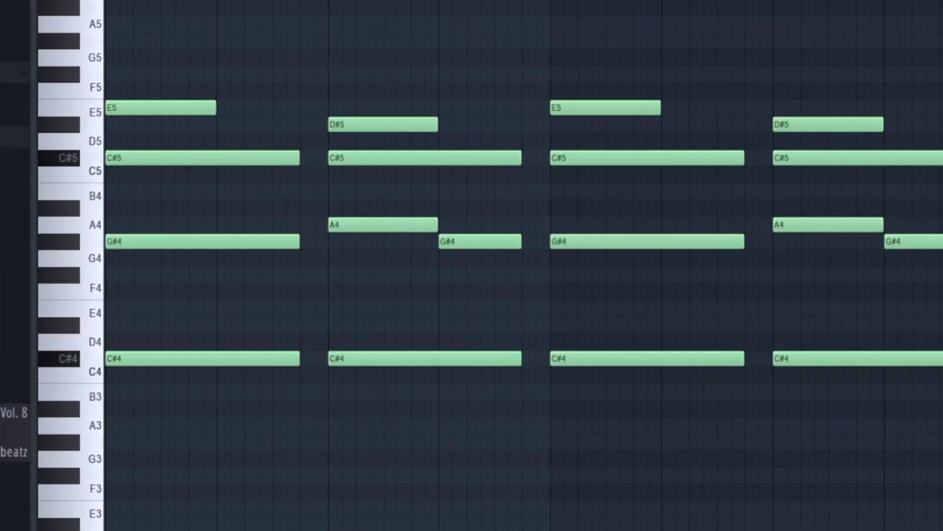
Inspect the Portal effect on Insert 1 and play back the Analog Lab V melody clips in the arrangement
drag(941, 34, 121, 457)
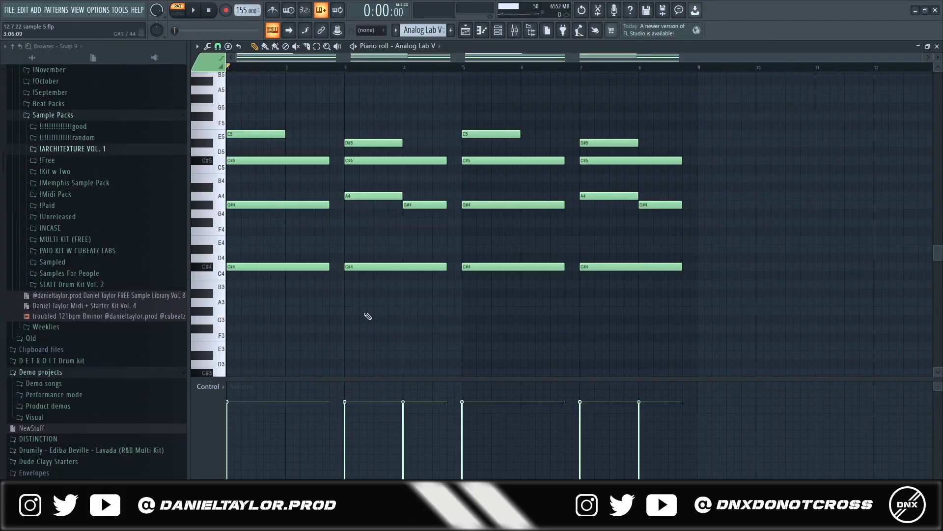
key(space)
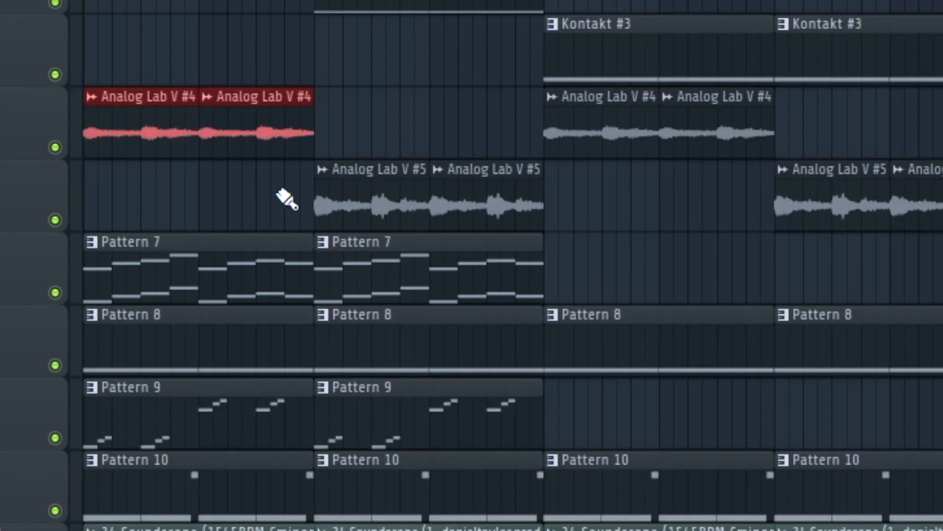
drag(432, 184, 593, 207)
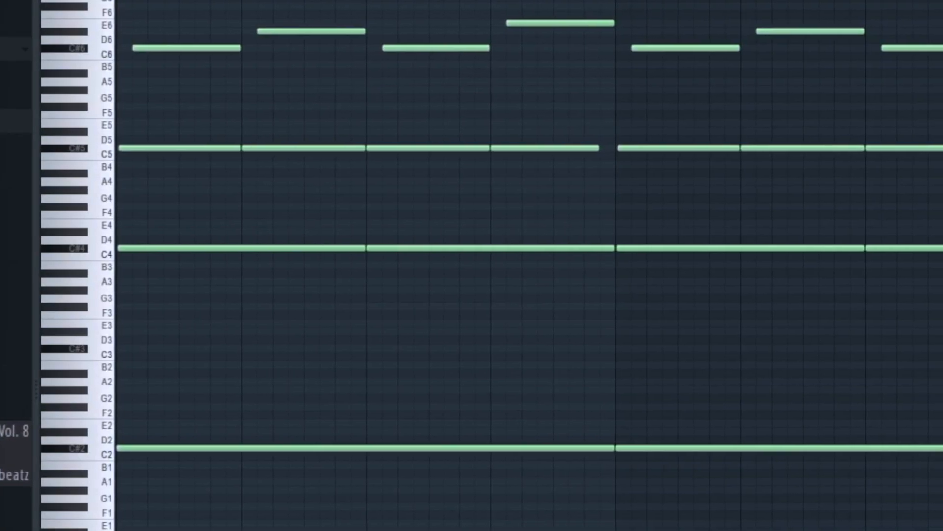
Examine the layered Kontakt notes in the piano roll and the Fruity parametric EQ 2 curve on Insert 3
drag(939, 516, 121, 140)
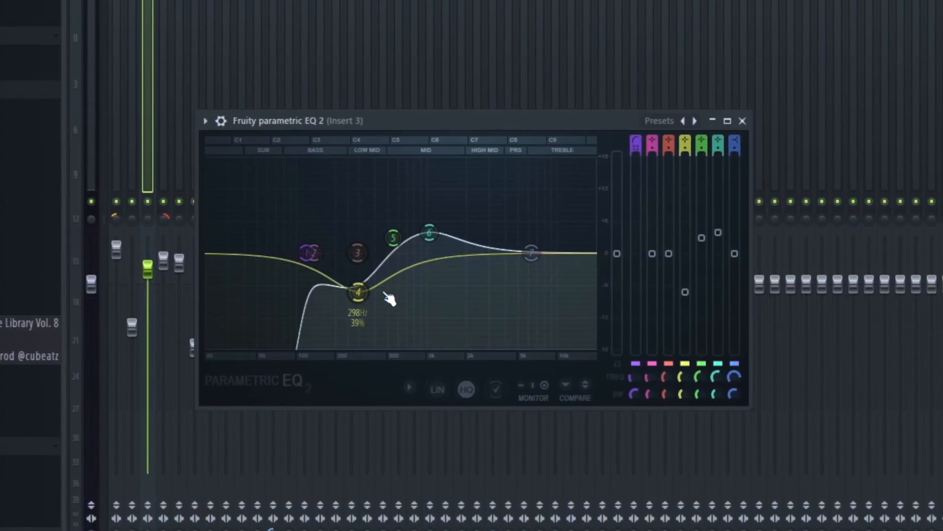
drag(361, 292, 355, 293)
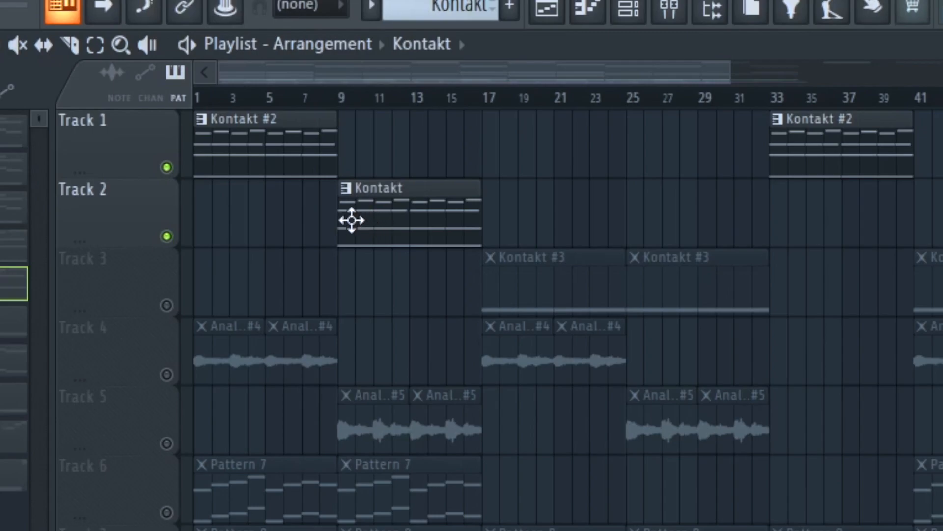
click(238, 143)
click(359, 216)
double_click(363, 225)
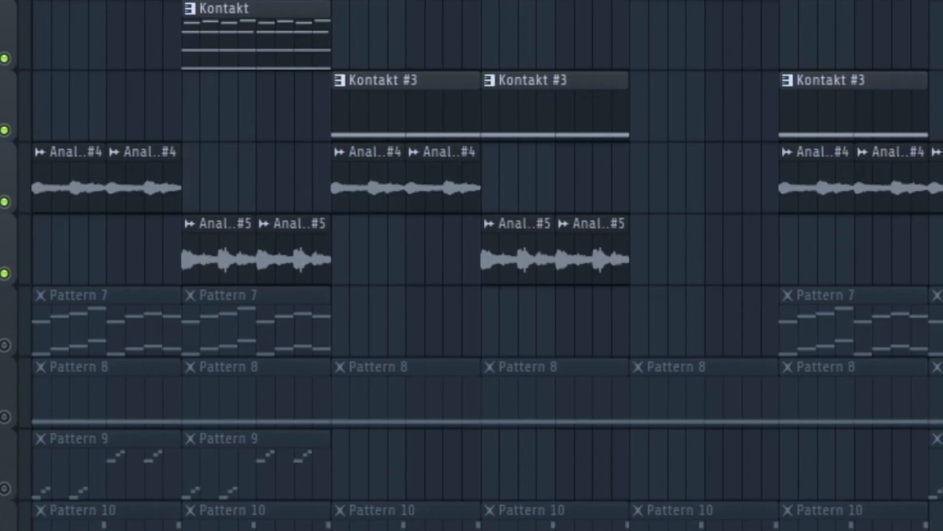
Review the Kontakt #3 clips in the arrangement and browse the instrument's library list to Choir Essentials
drag(327, 9, 623, 10)
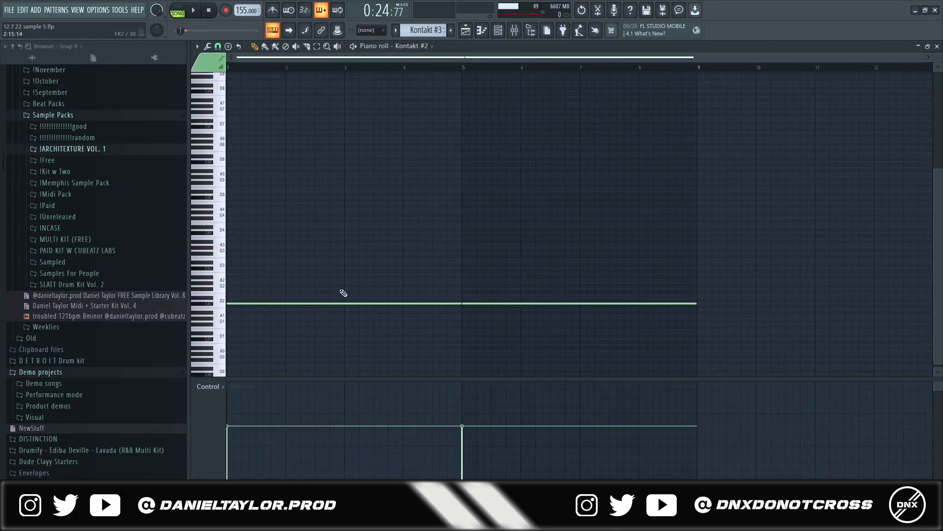
drag(777, 227, 237, 366)
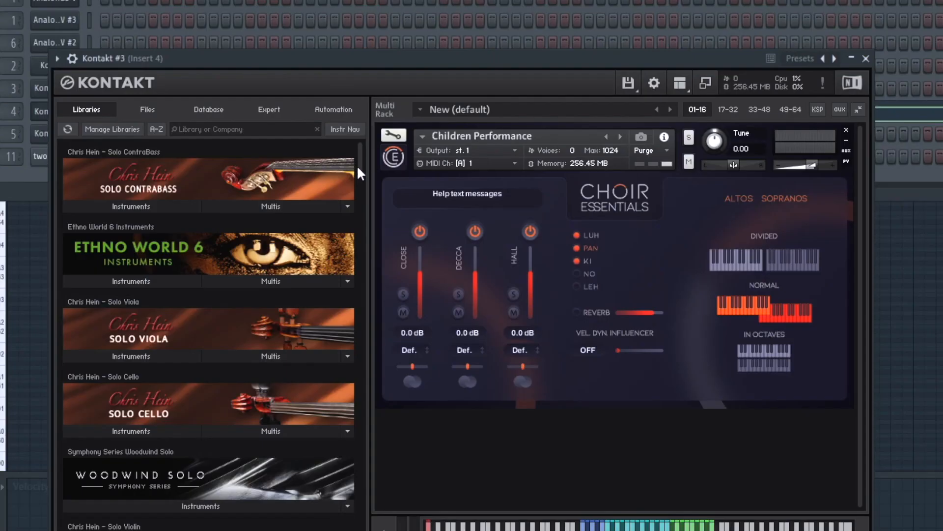
scroll(455, 183, down, 10)
scroll(206, 325, down, 10)
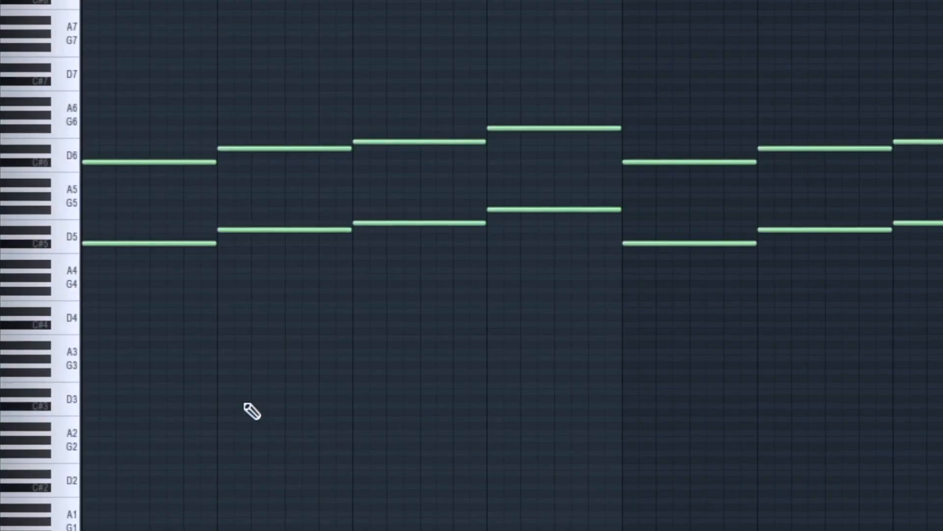
mouse_move(141, 85)
mouse_down()
mouse_move(166, 223)
mouse_move(590, 296)
mouse_up()
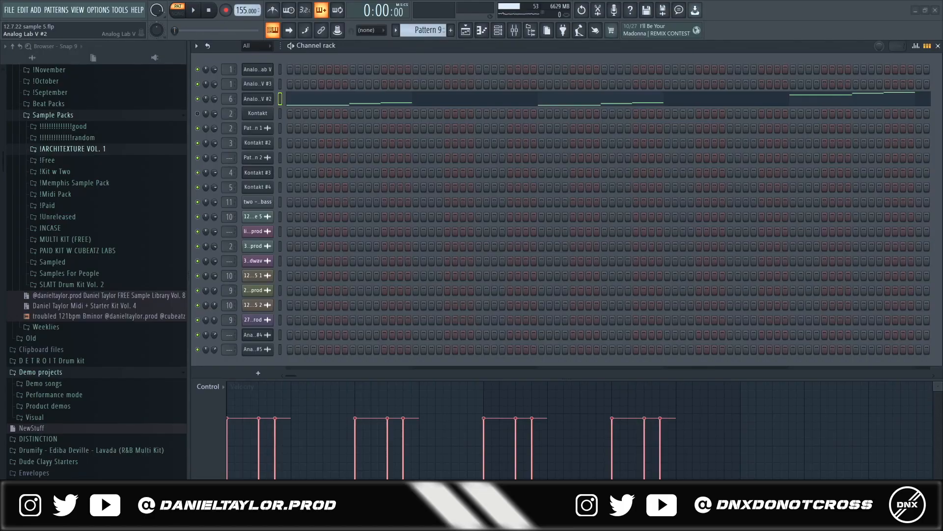
Open the Analog Lab V #2 instrument, select its low and high note groups in Pattern 9 and play them
click(266, 99)
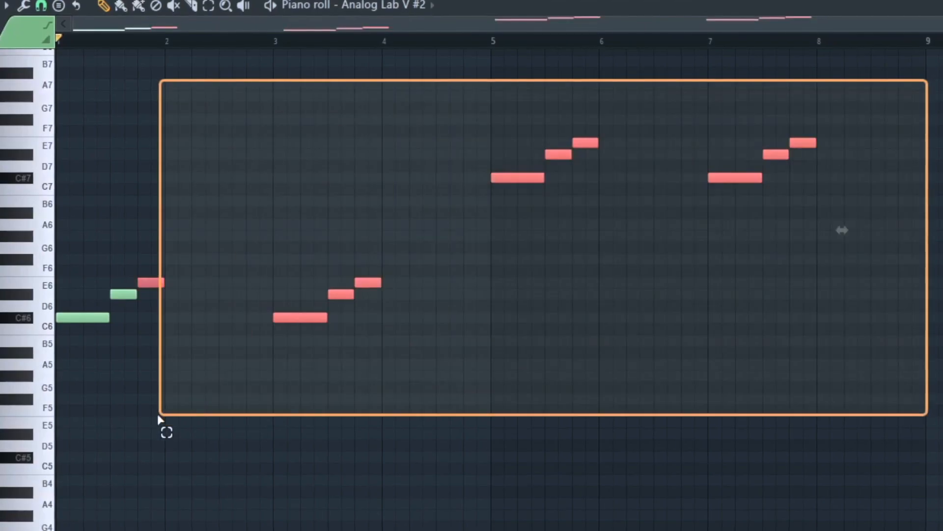
drag(164, 427, 40, 406)
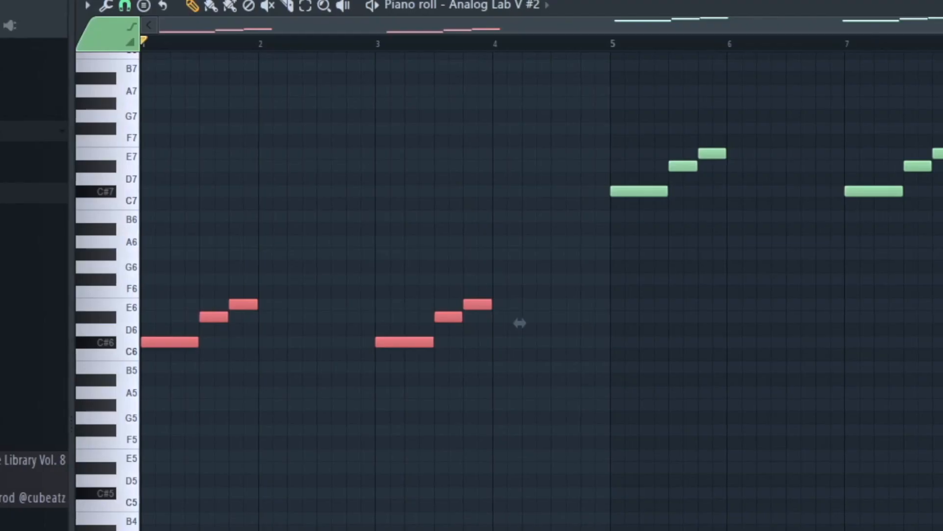
drag(941, 122, 102, 479)
drag(941, 86, 69, 460)
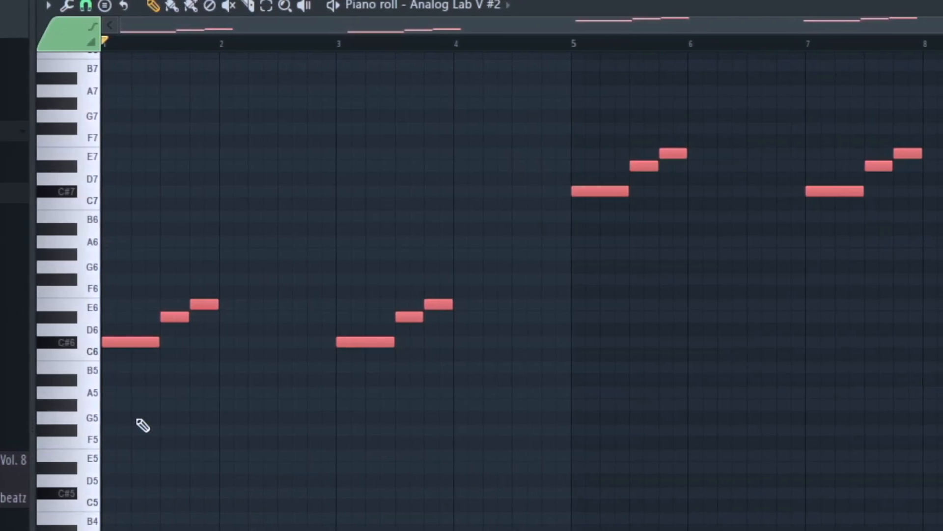
key(space)
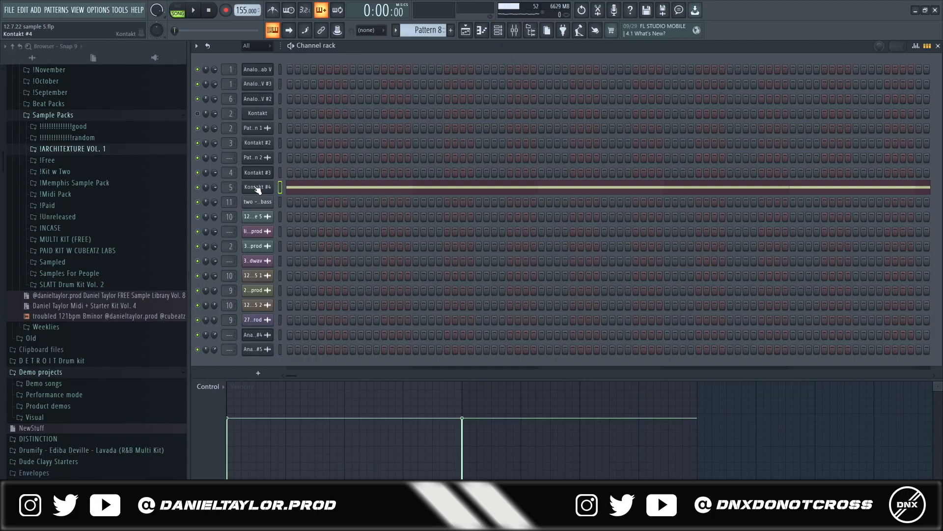
Open the Kontakt #4 instrument used in Pattern 8 and look through it
click(257, 187)
scroll(376, 344, down, 4)
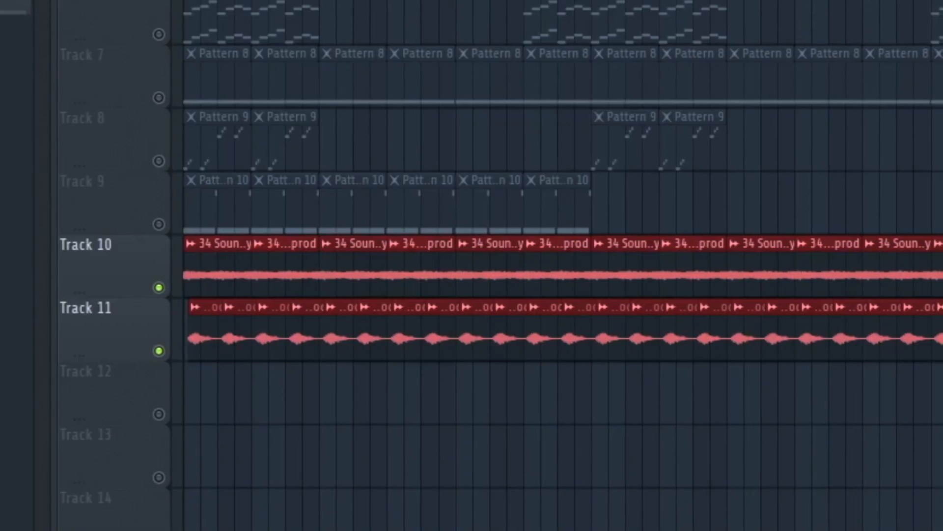
Select the Soundscape and Accent clips on tracks 10 and 11 and open the 34 Soundscape clip's sample settings
drag(940, 275, 56, 412)
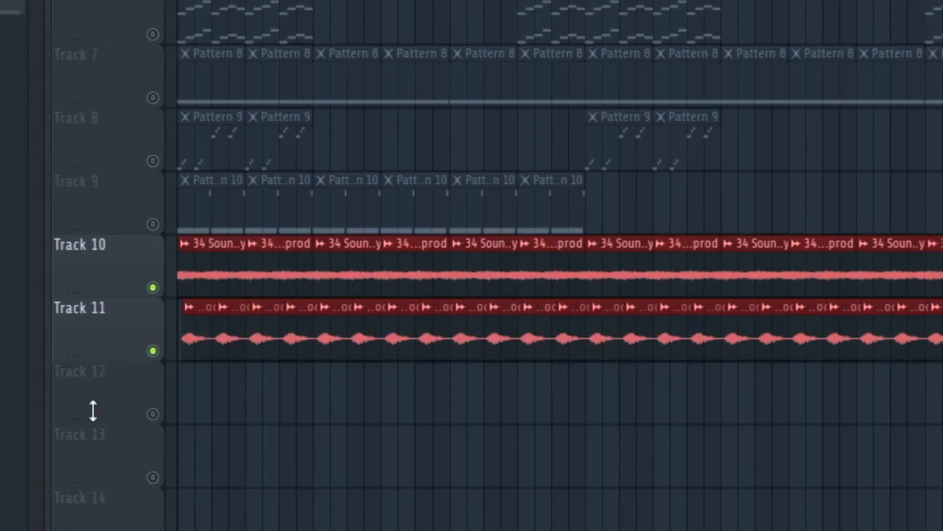
drag(195, 338, 941, 393)
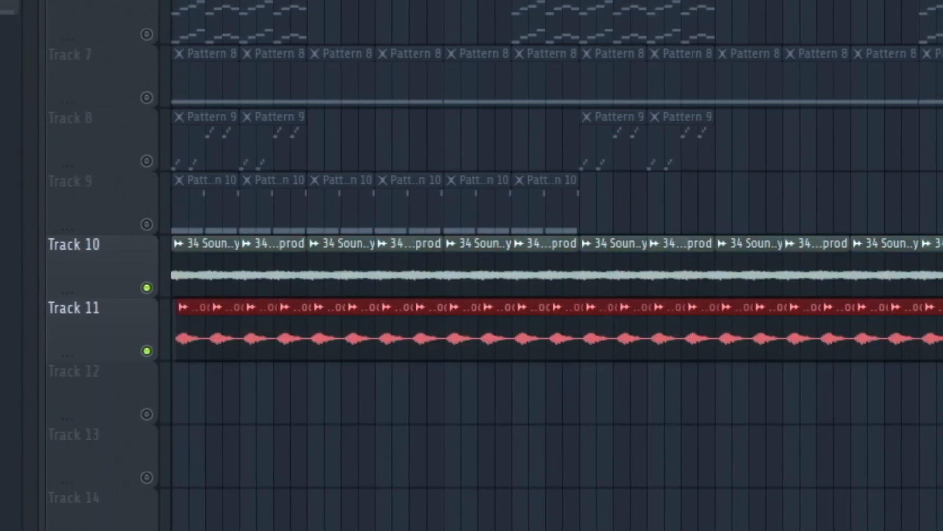
drag(941, 237, 67, 394)
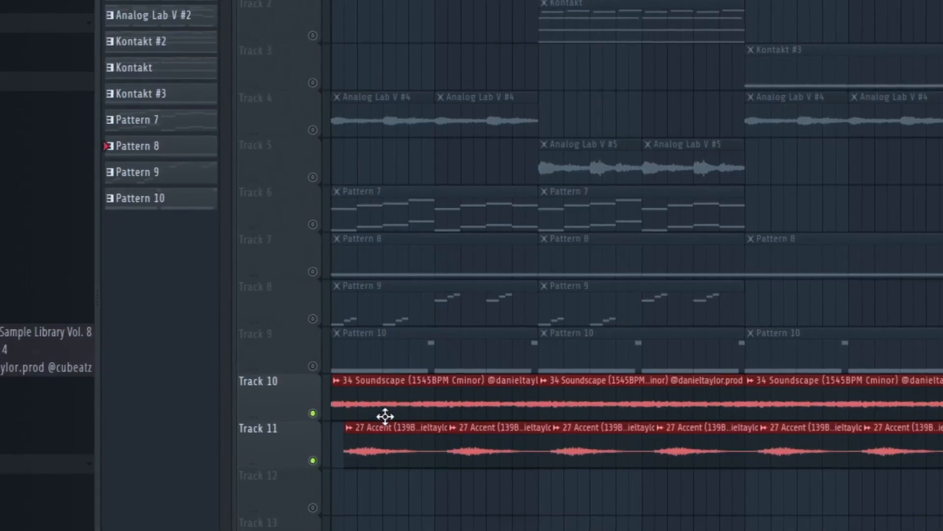
double_click(393, 404)
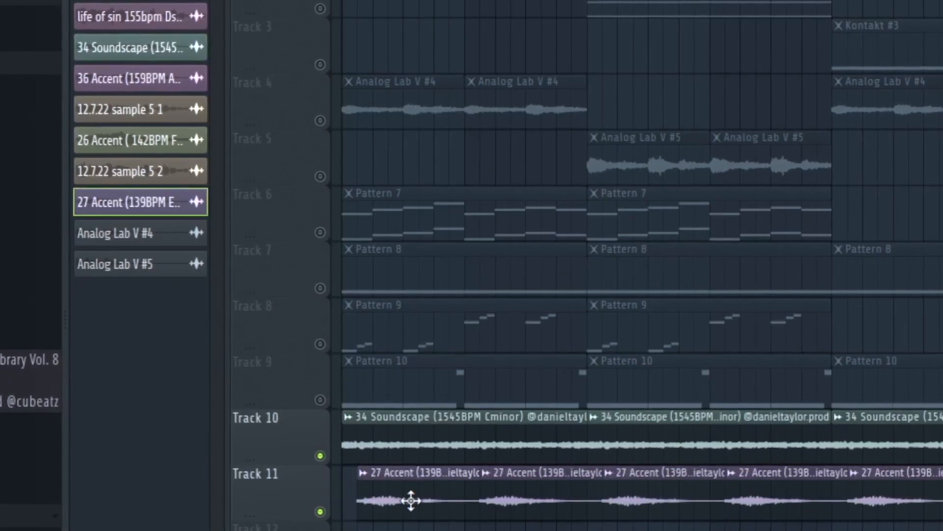
double_click(411, 500)
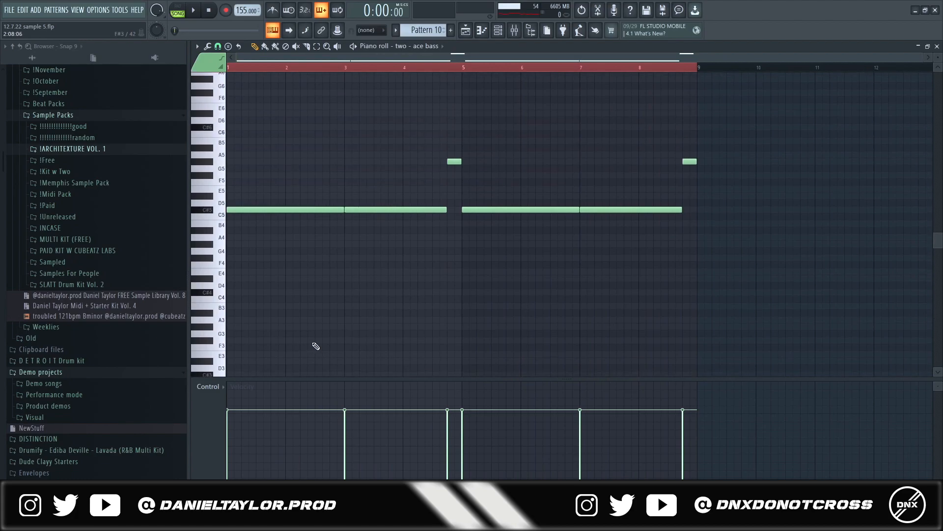
Select all notes of the two - ace bass channel in Pattern 10 and play them back
key(ctrl+a)
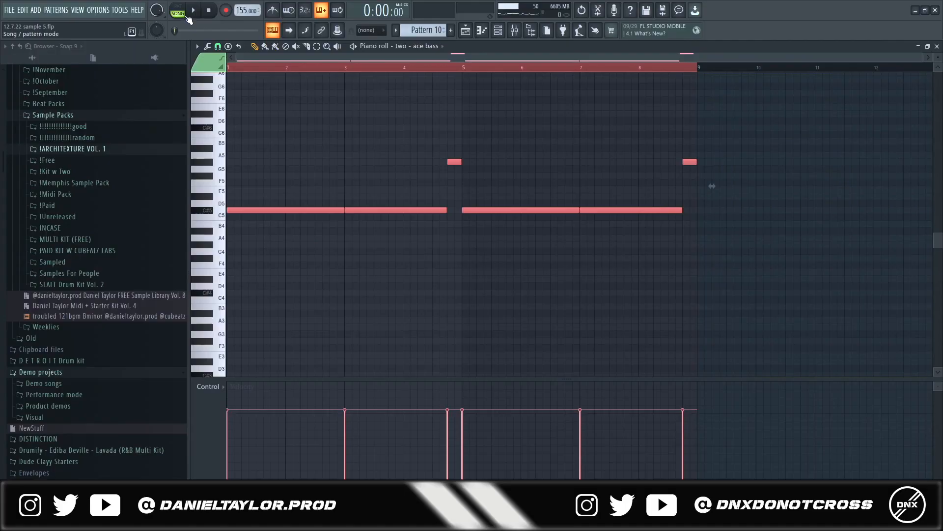
key(space)
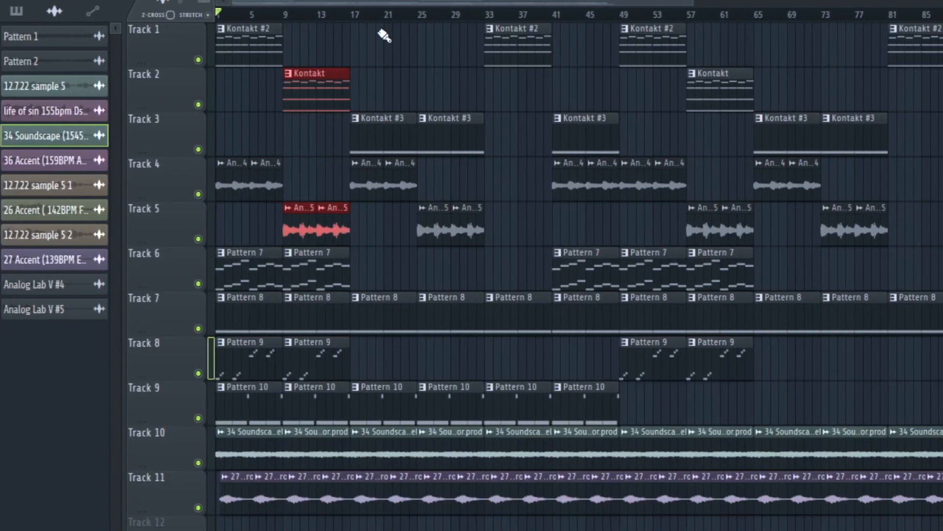
Select the arrangement's sections one after another across all tracks, including the clips in bars 17 to 33
drag(376, 36, 535, 526)
drag(367, 81, 468, 499)
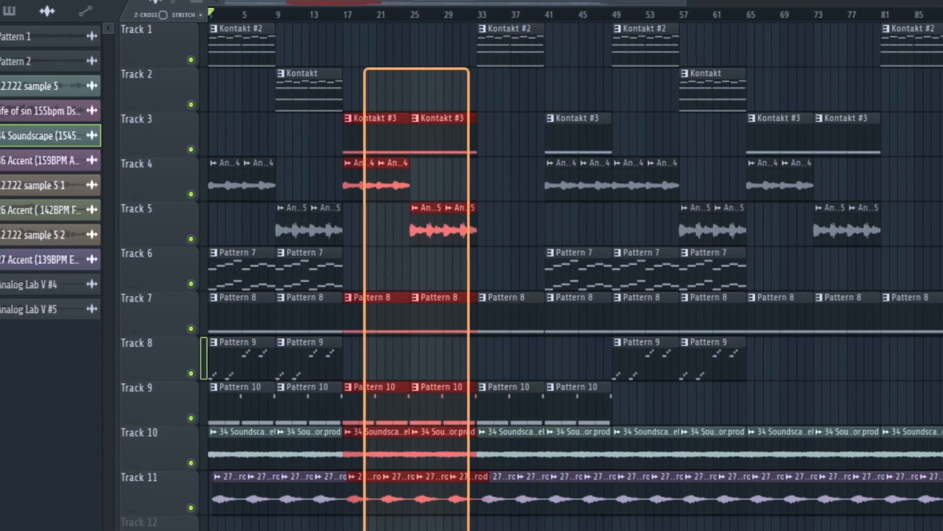
drag(494, 23, 525, 525)
drag(544, 32, 575, 509)
drag(475, 510, 500, 526)
Inspect the Master effects chain, opening Fruity parametric EQ 2, Fresh Air and SSLComp Stereo
scroll(440, 482, down, 3)
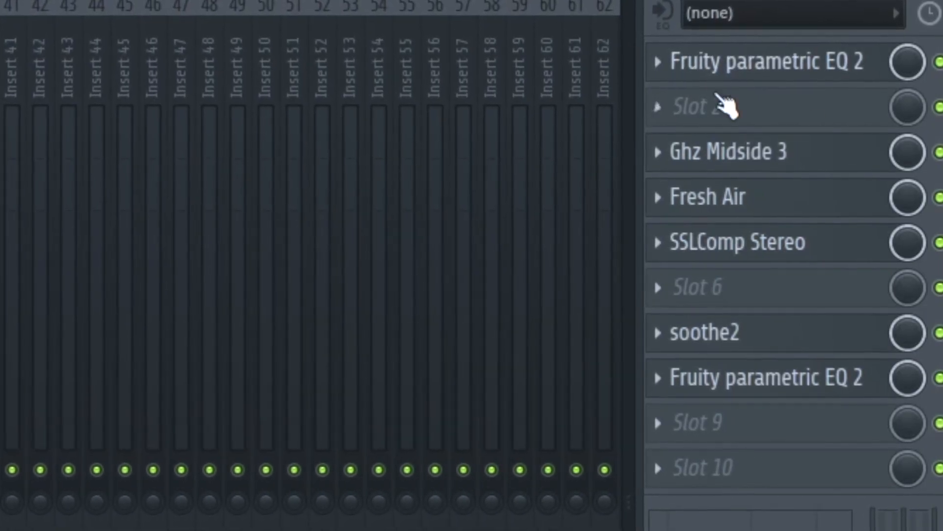
click(744, 67)
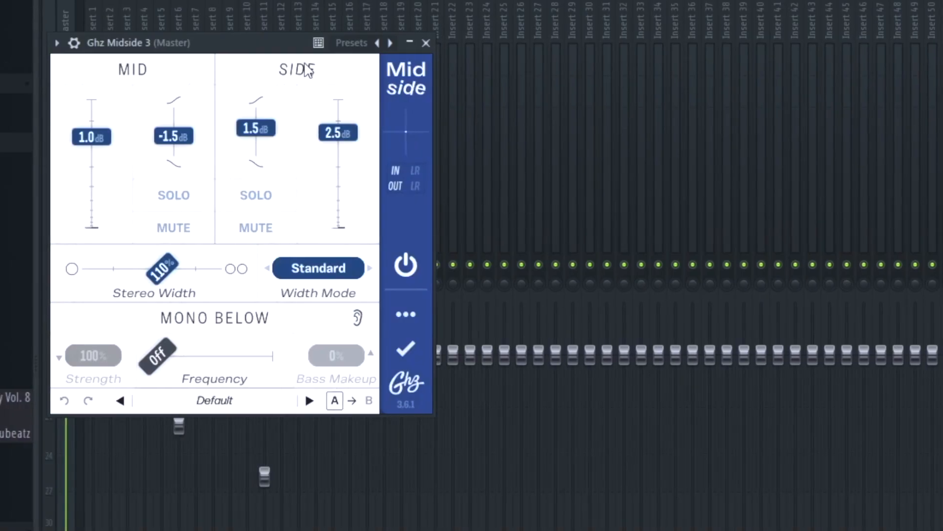
drag(279, 36, 465, 49)
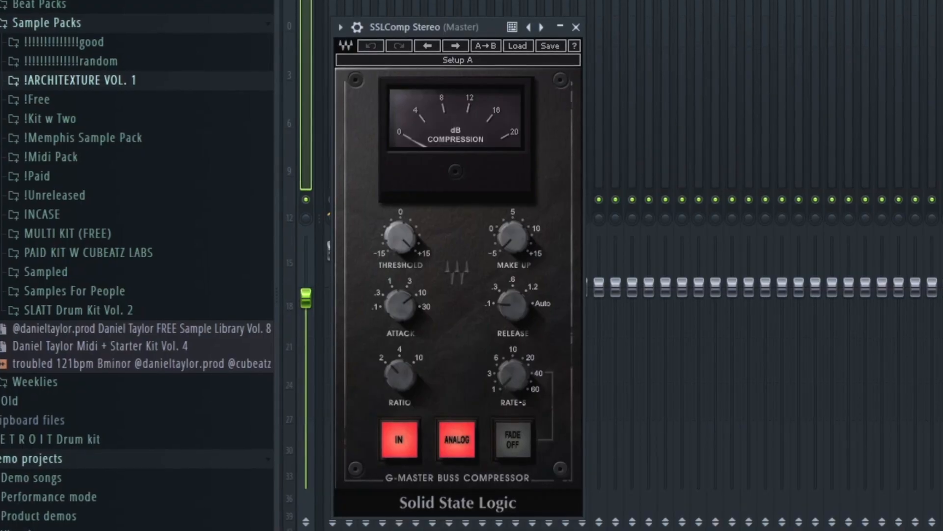